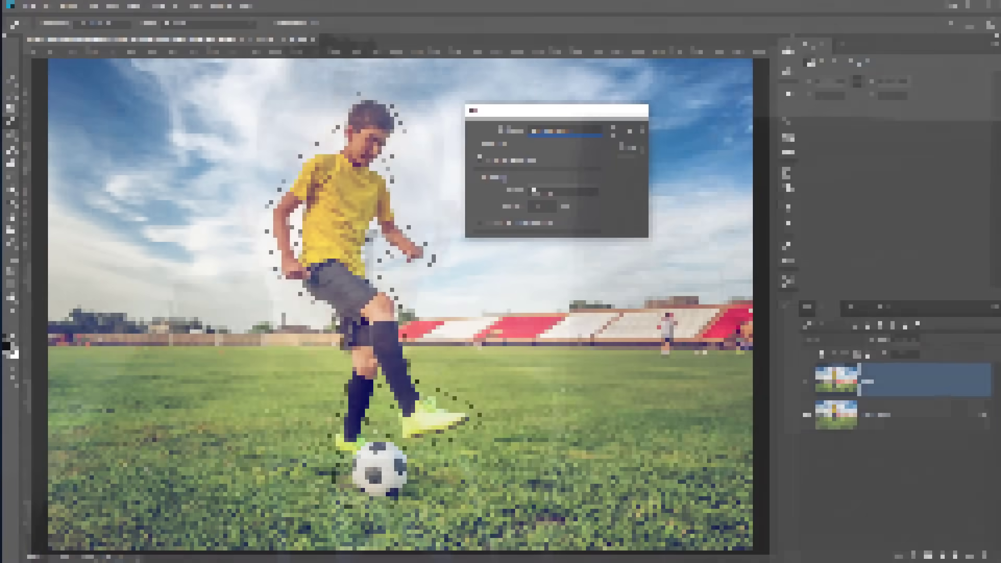
Duplicate the Background layer with Ctrl+J as Layer 1 and keep it visible
click(624, 134)
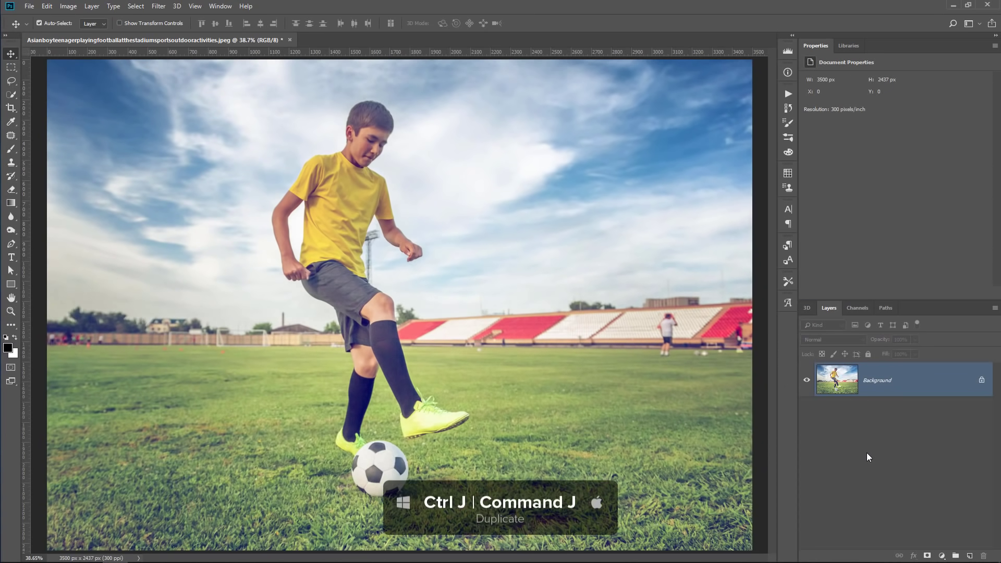
key(ctrl+j)
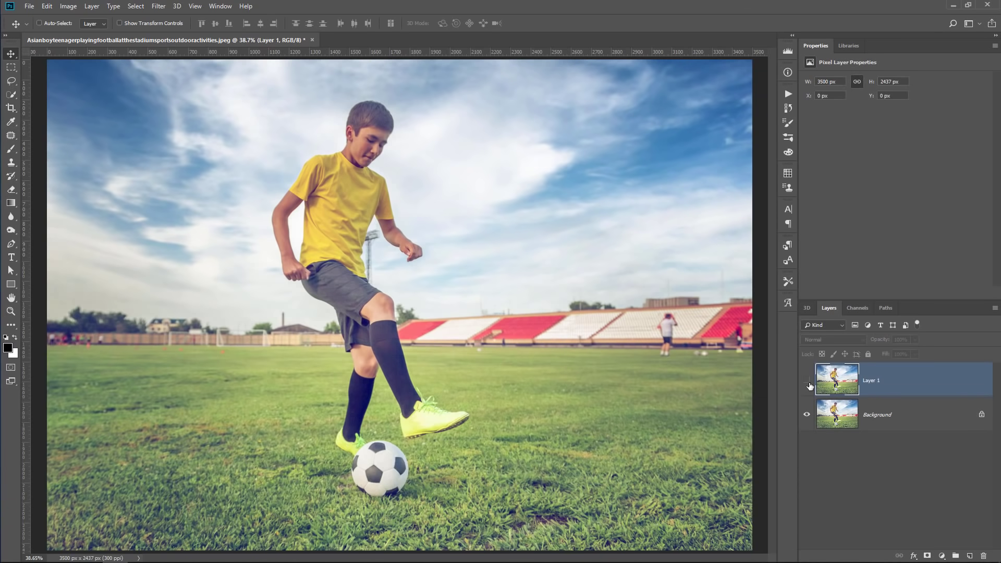
click(807, 381)
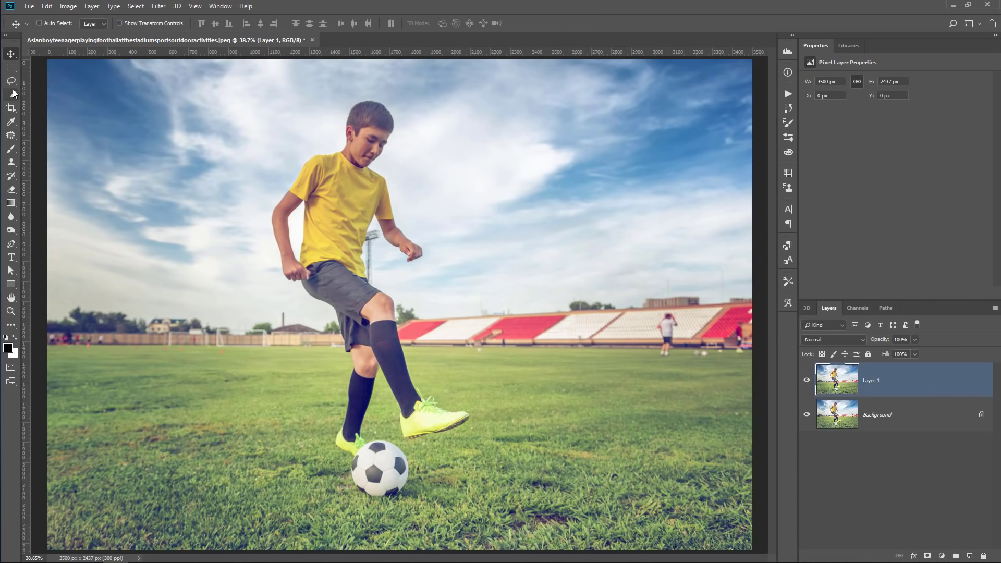
Draw a freehand Lasso outline around the boy, from above his head down around the ball
drag(11, 81, 44, 81)
click(49, 81)
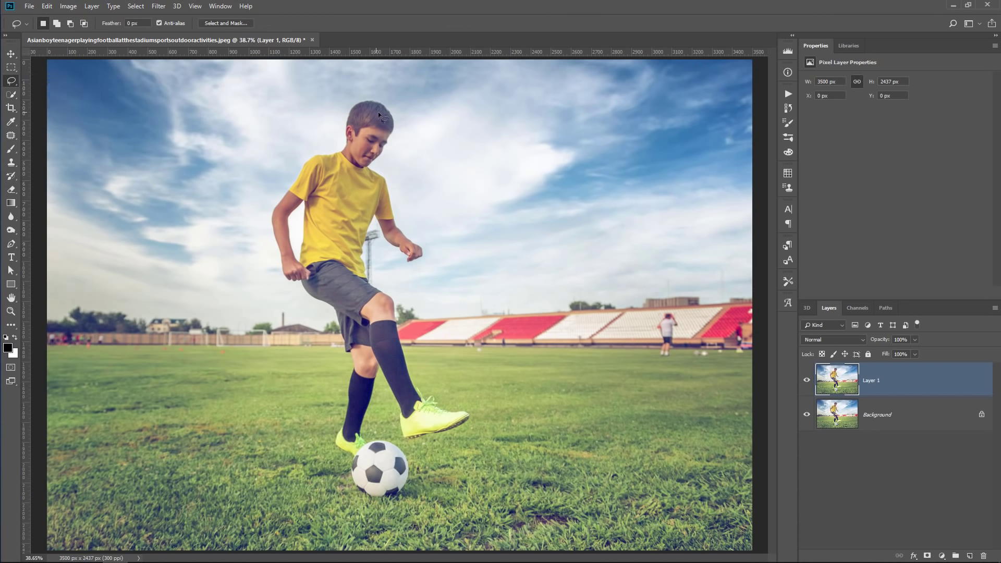
mouse_move(405, 101)
mouse_down()
mouse_move(398, 212)
mouse_move(412, 270)
mouse_move(381, 279)
mouse_up()
mouse_move(443, 394)
mouse_down()
mouse_move(468, 436)
mouse_move(405, 450)
mouse_up()
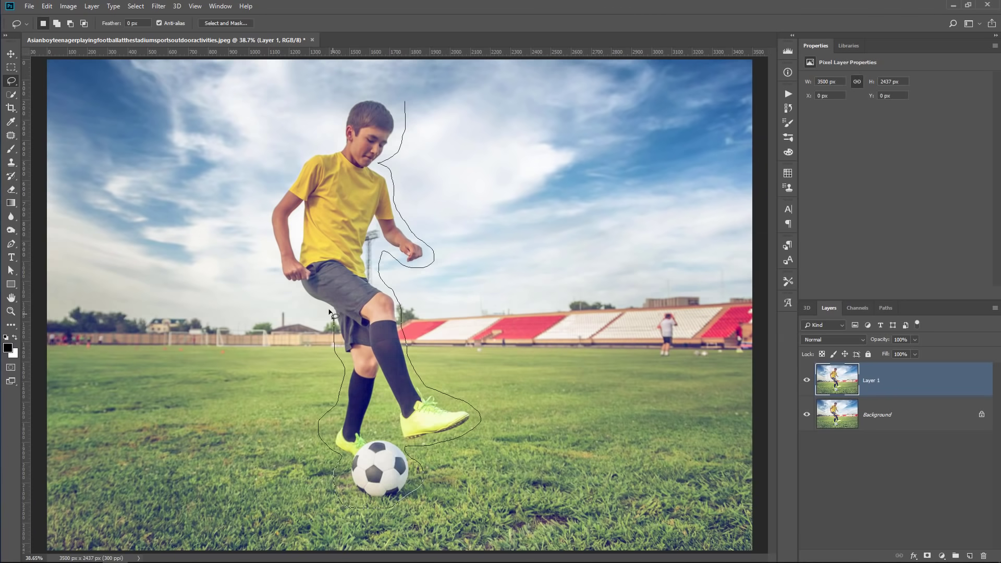
mouse_move(279, 279)
mouse_down()
mouse_move(266, 200)
mouse_move(326, 141)
mouse_up()
mouse_move(340, 108)
mouse_down()
mouse_move(406, 102)
mouse_move(407, 134)
mouse_move(426, 92)
mouse_move(385, 81)
mouse_up()
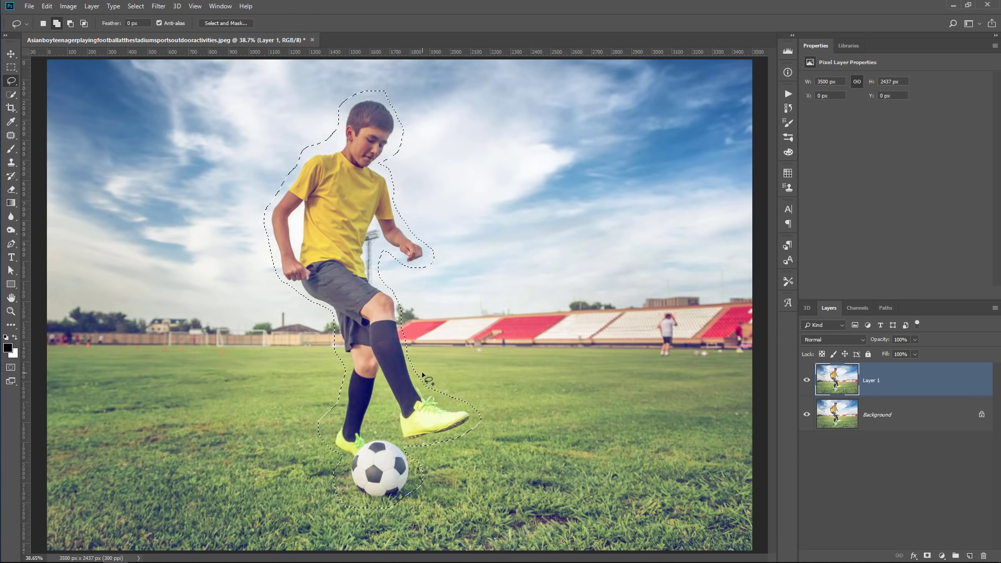
Add the boot area to the selection and subtract the bulge above the boot and along the left leg
key(shift)
drag(417, 384, 457, 398)
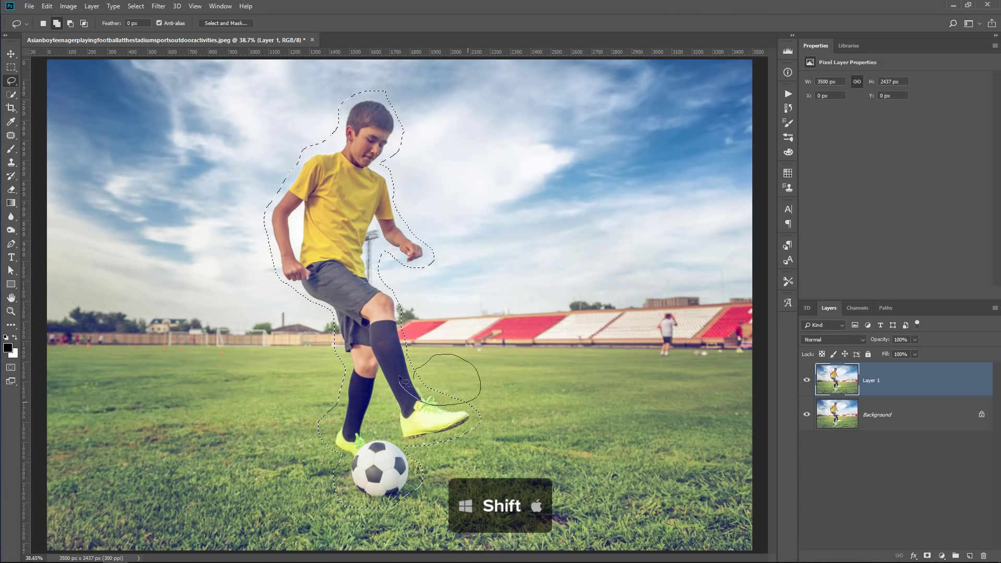
key(alt)
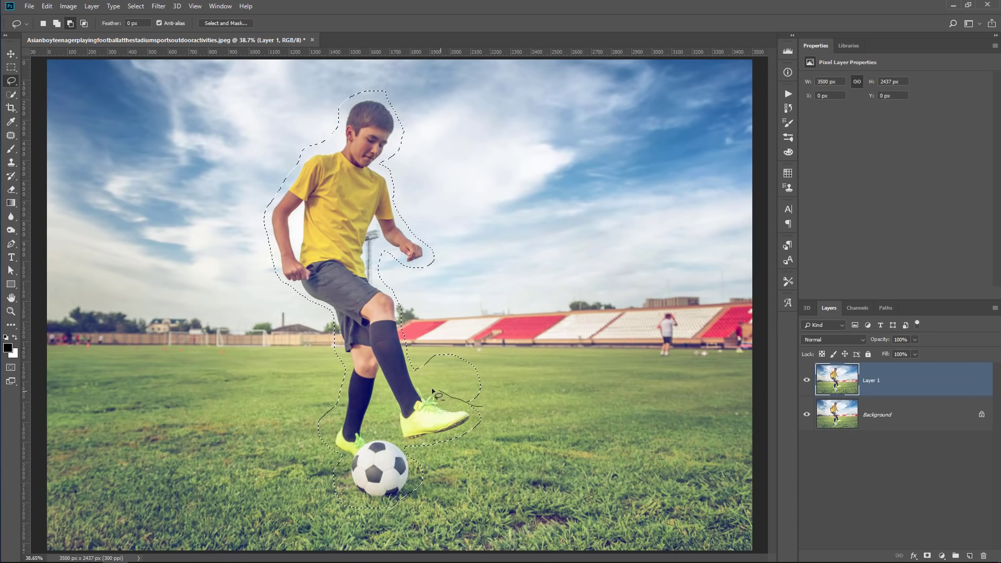
drag(421, 353, 379, 389)
drag(337, 421, 300, 212)
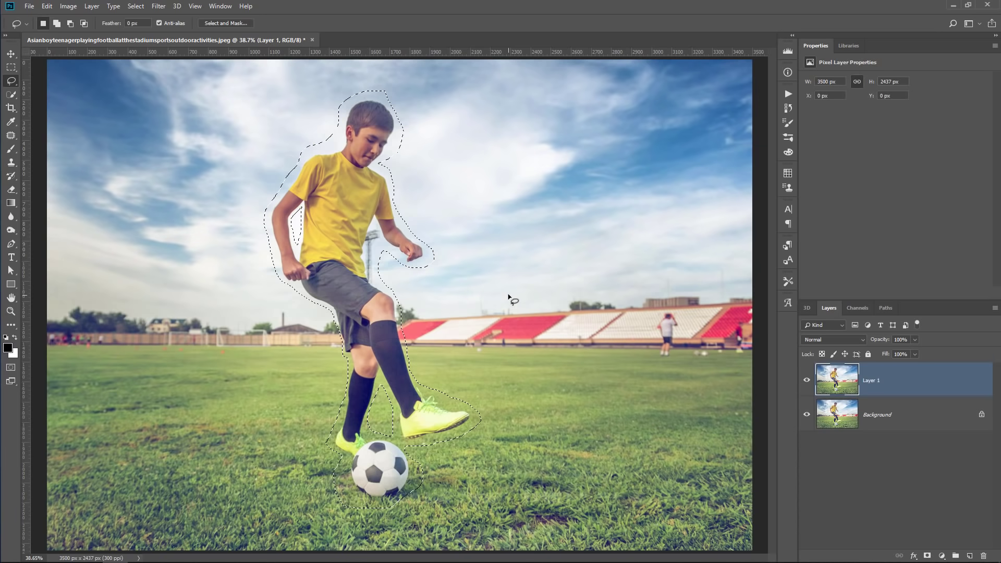
Fill the boy's selection with Content-Aware to erase him from Layer 1
key(shift+BackSpace)
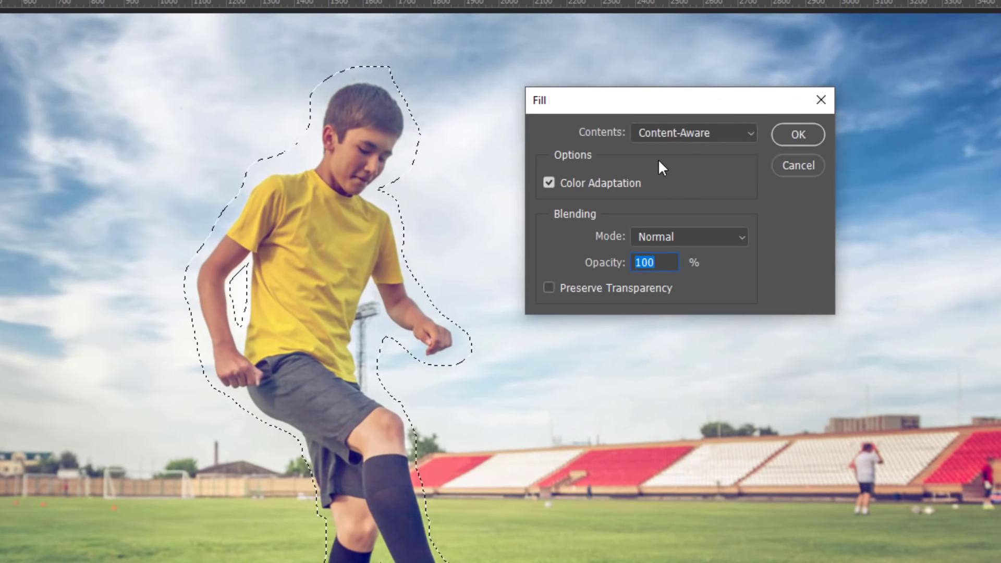
click(556, 129)
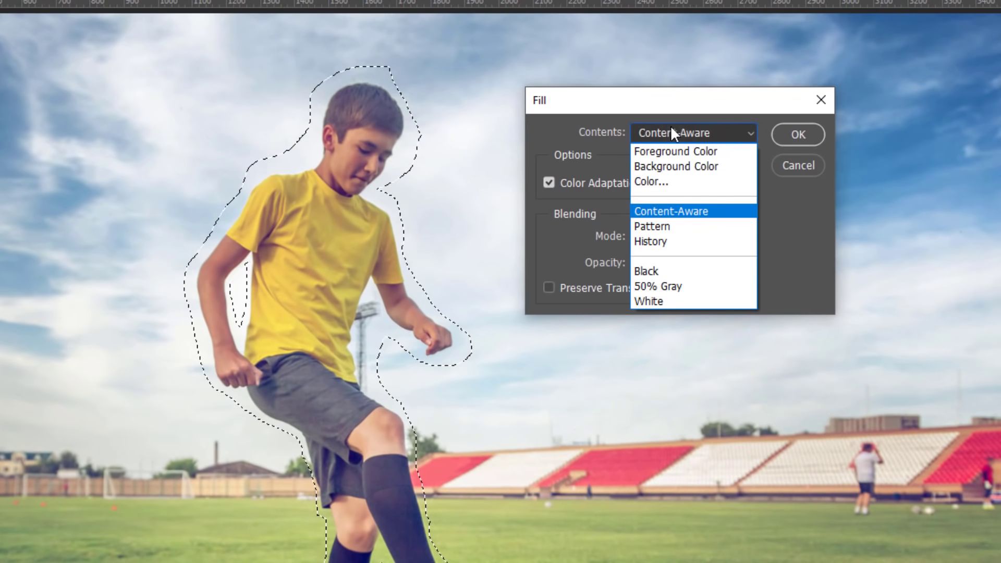
click(689, 211)
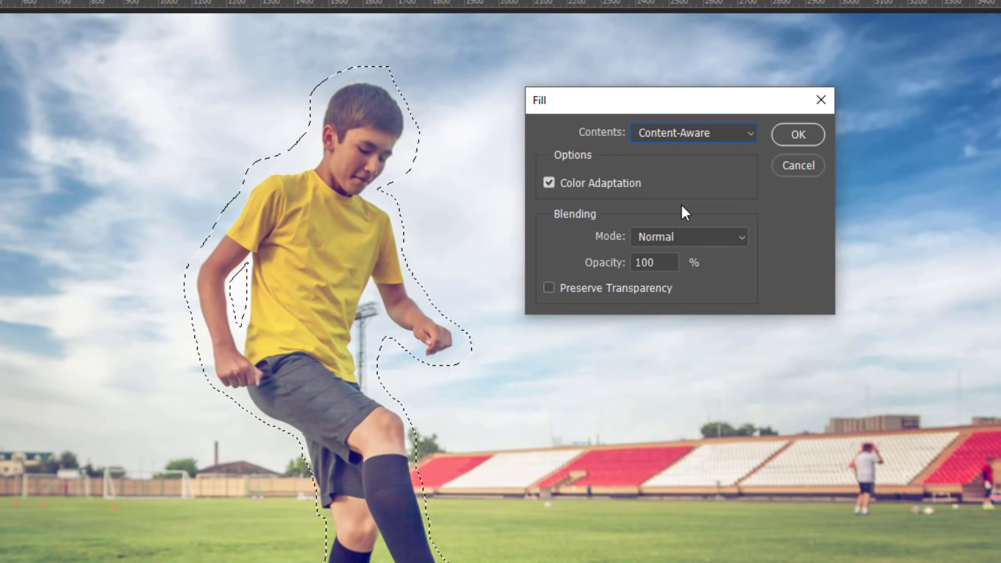
click(792, 138)
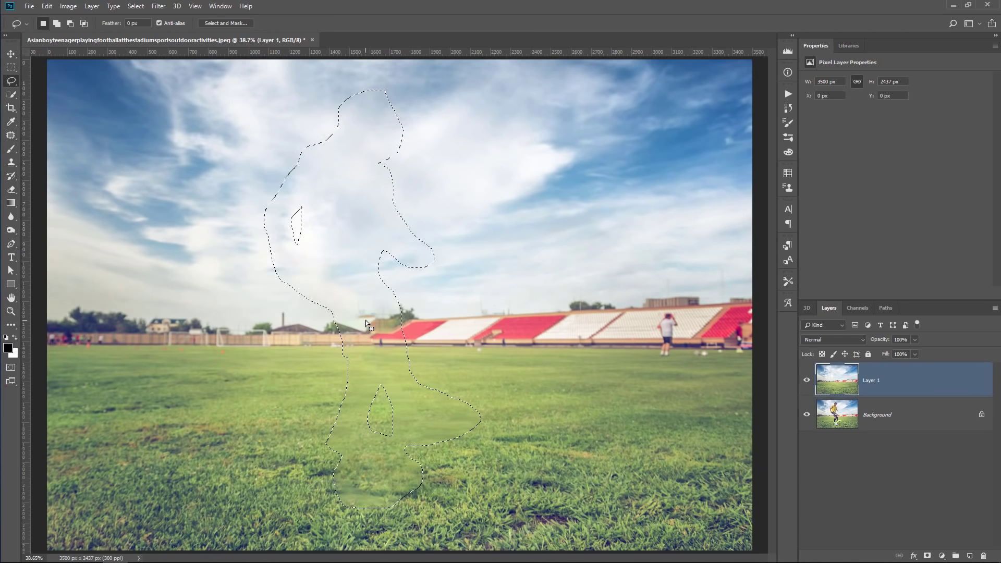
Deselect and make the Patch Tool active in Normal mode
key(ctrl+d)
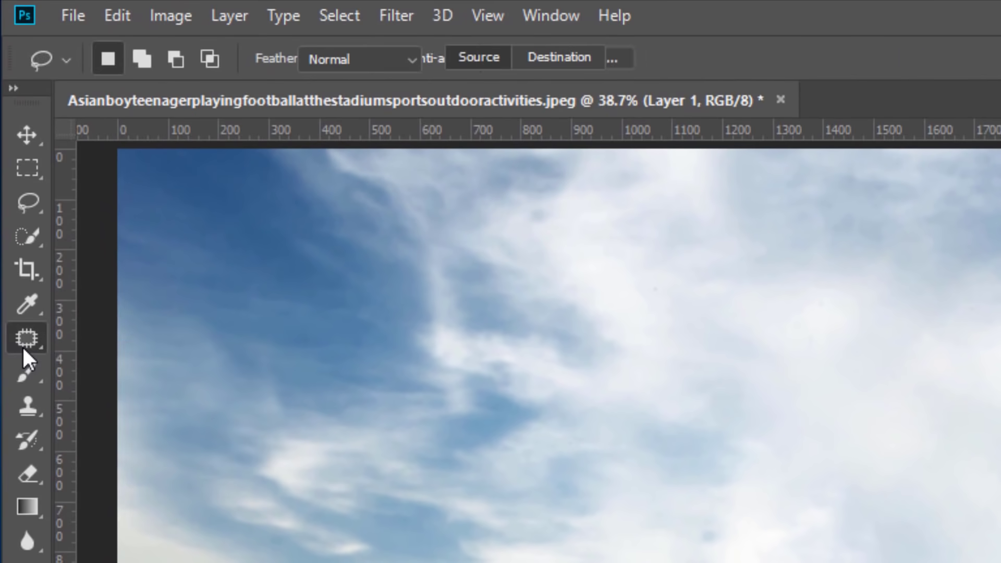
click(13, 138)
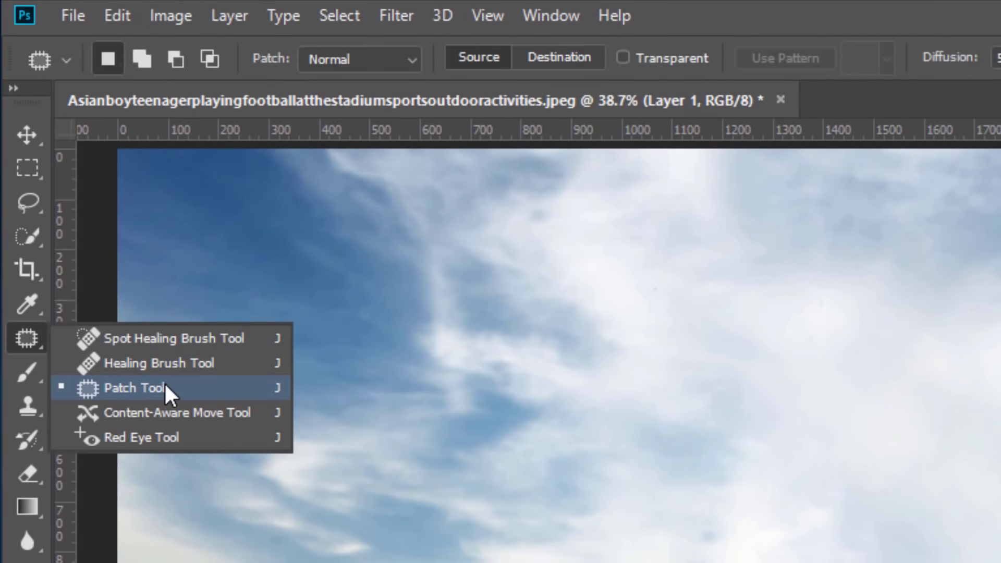
click(150, 386)
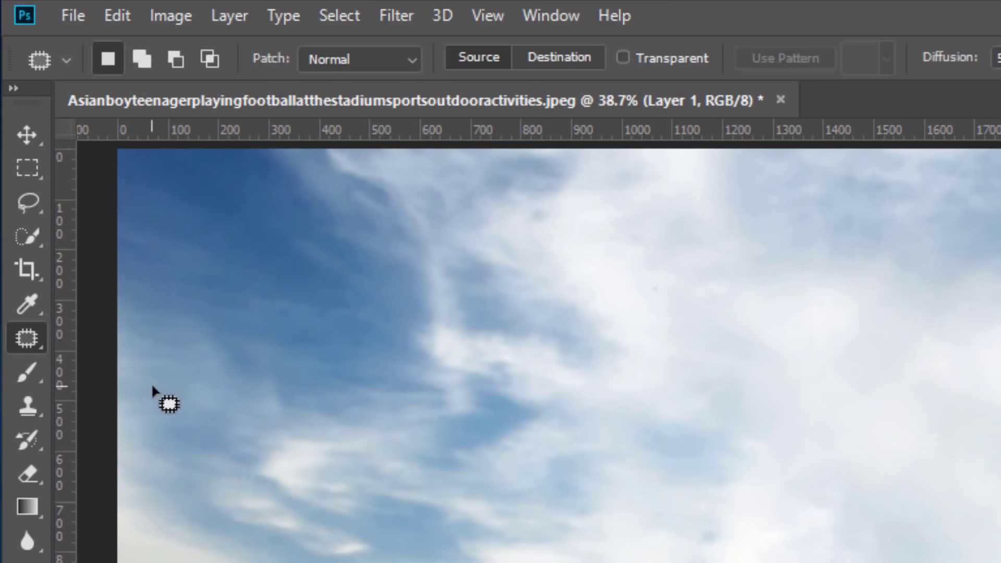
click(332, 63)
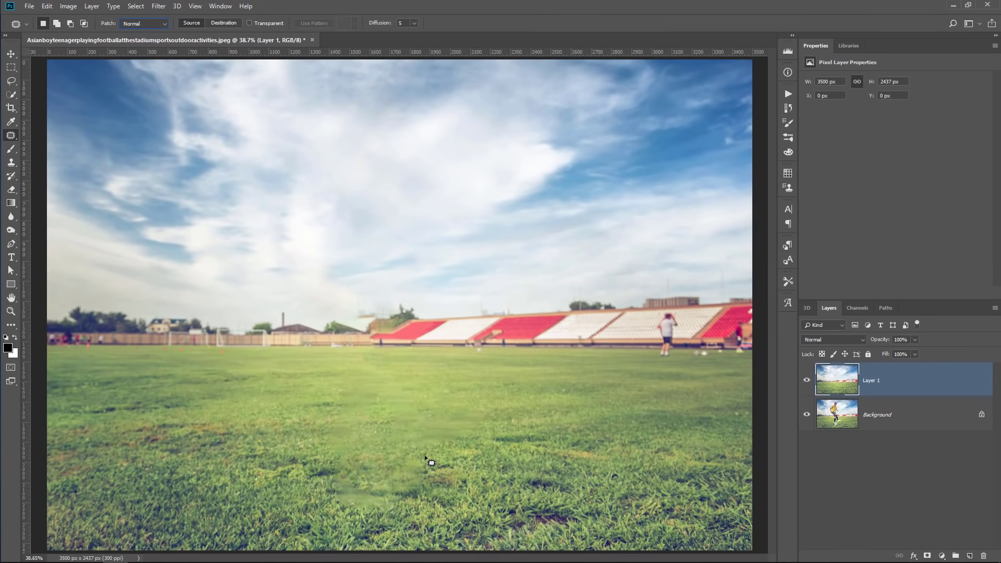
Patch four blotchy grass areas with clean nearby turf, deselecting after each
mouse_move(426, 457)
mouse_down()
mouse_move(385, 454)
mouse_move(428, 461)
mouse_move(261, 486)
mouse_up()
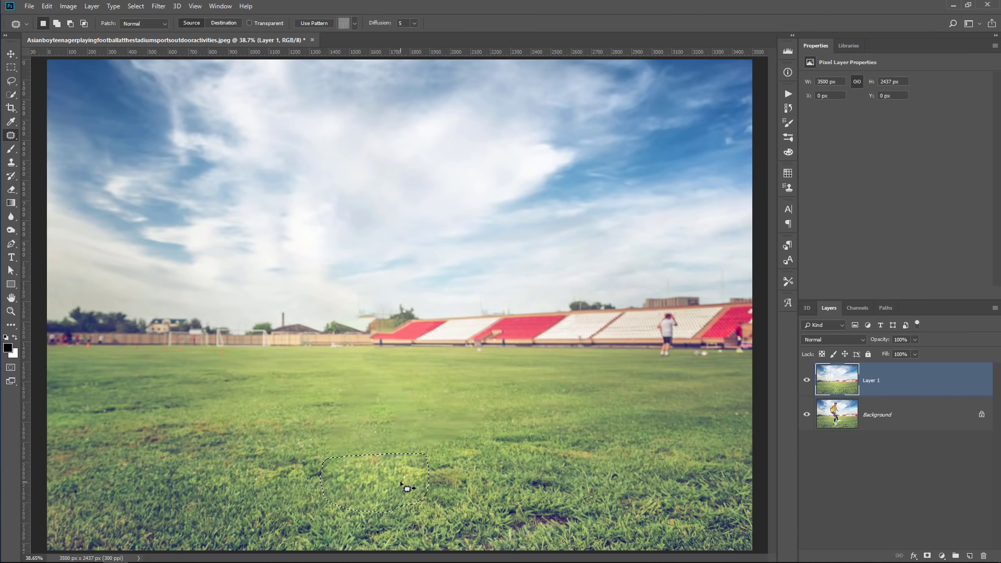
key(ctrl+d)
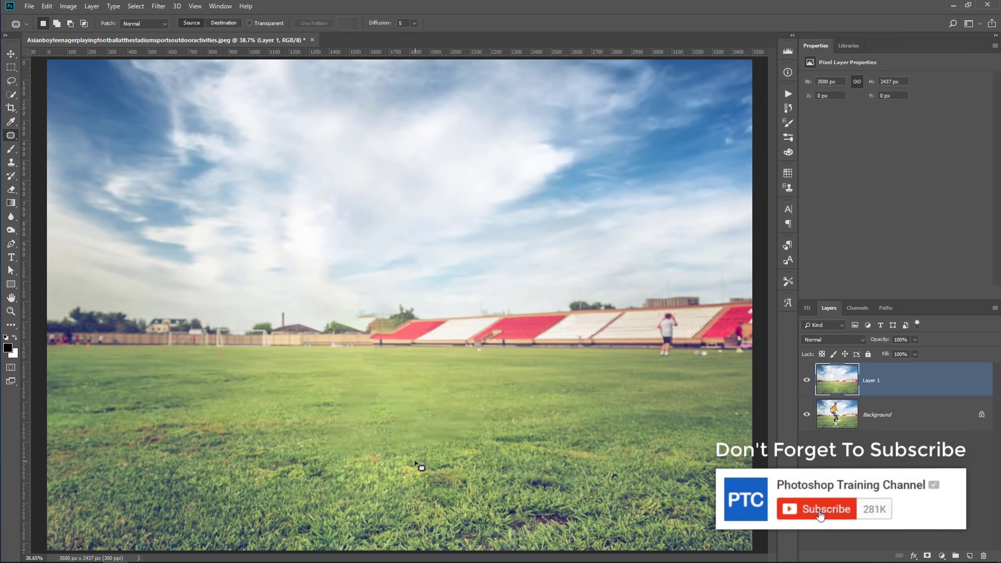
mouse_move(415, 458)
mouse_down()
mouse_move(486, 415)
mouse_move(415, 442)
mouse_up()
drag(415, 442, 241, 450)
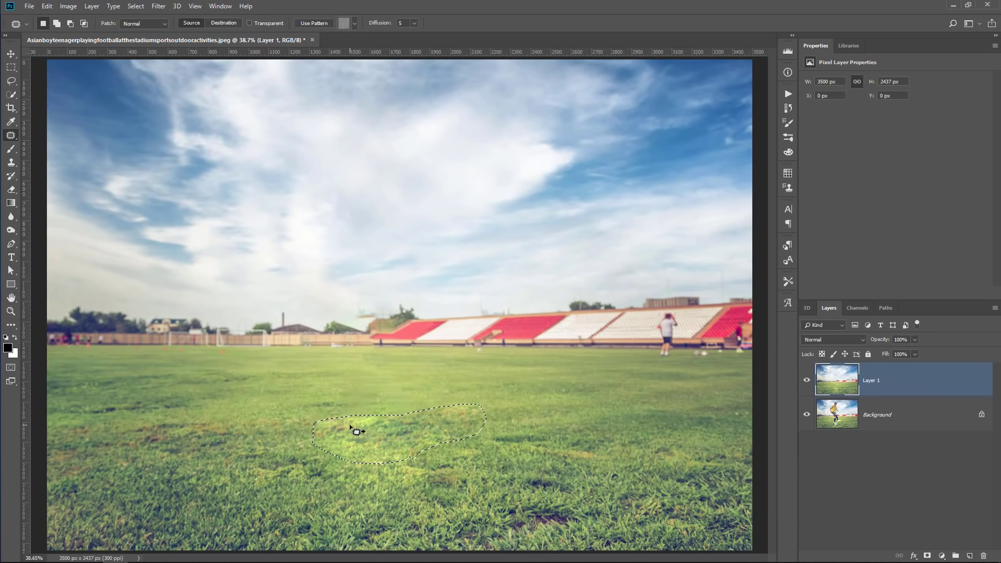
key(ctrl+d)
mouse_move(340, 416)
mouse_down()
mouse_move(390, 426)
mouse_move(397, 416)
mouse_up()
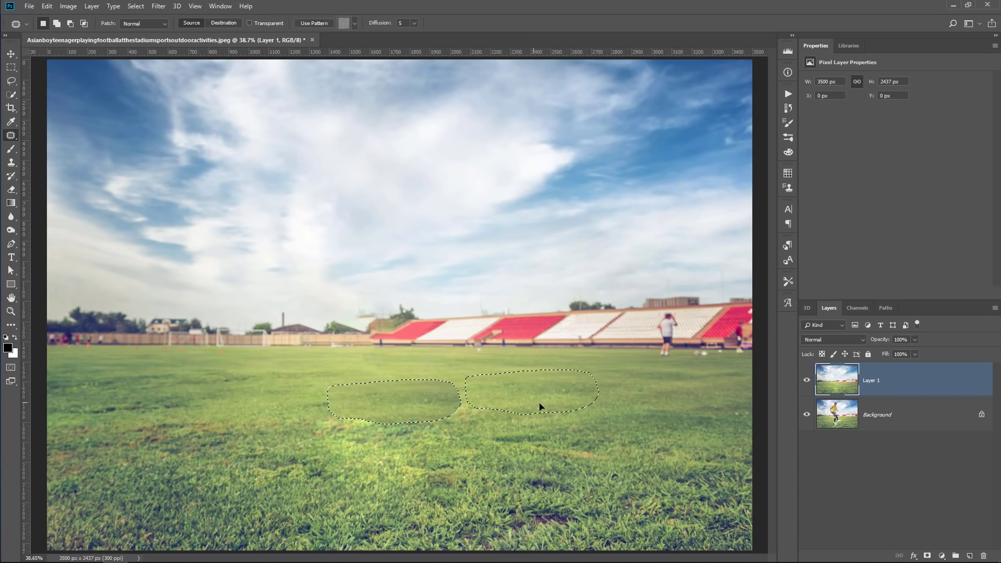
key(ctrl+d)
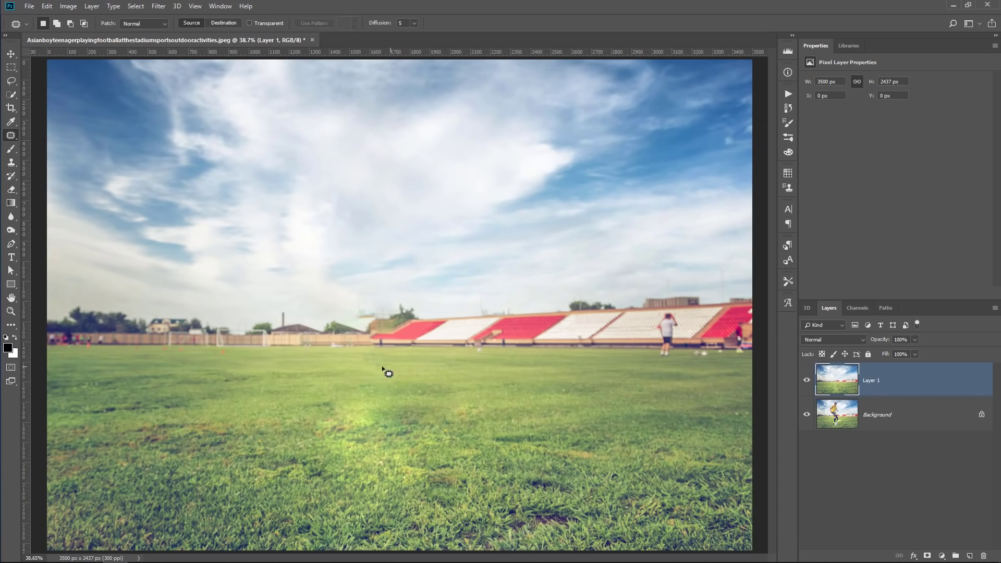
drag(381, 361, 395, 361)
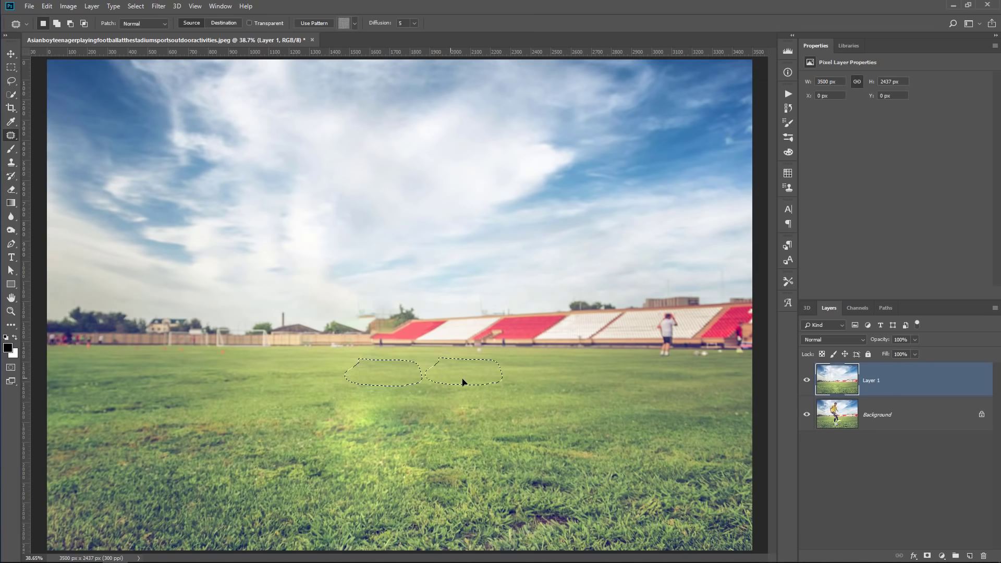
click(494, 396)
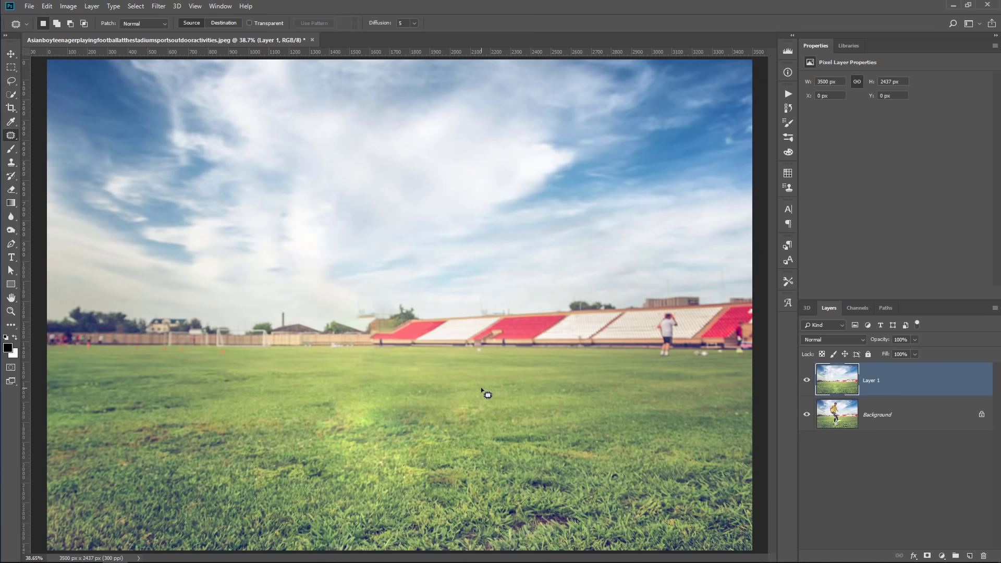
key(z)
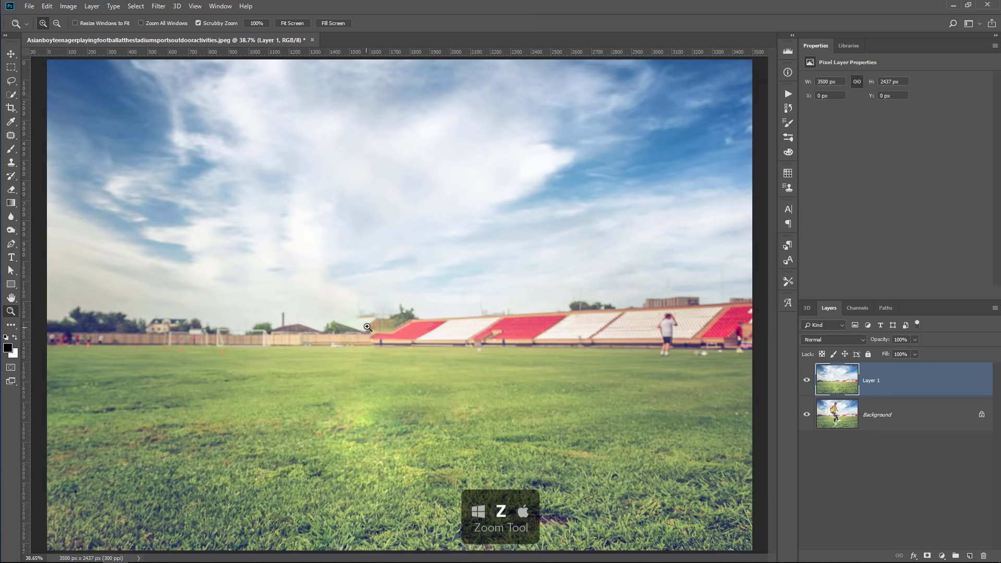
Clone sampled clear sky over the tree and clutter at the stands' left edge
click(367, 326)
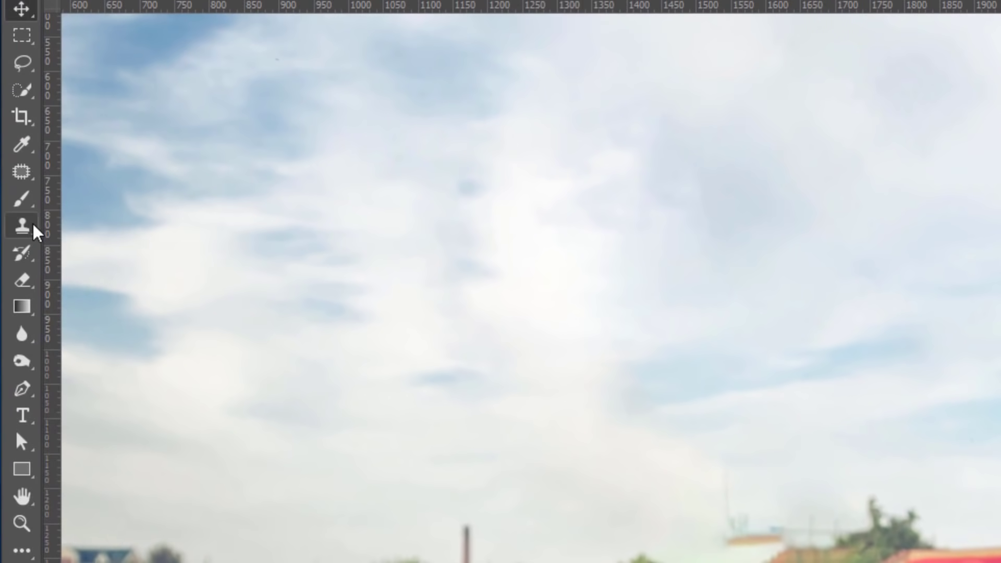
right_click(33, 227)
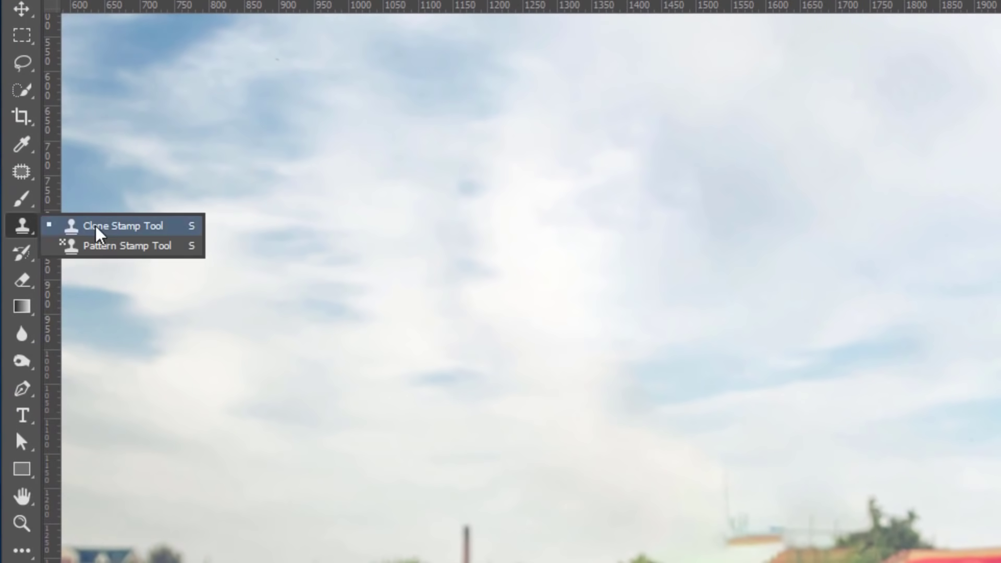
click(67, 227)
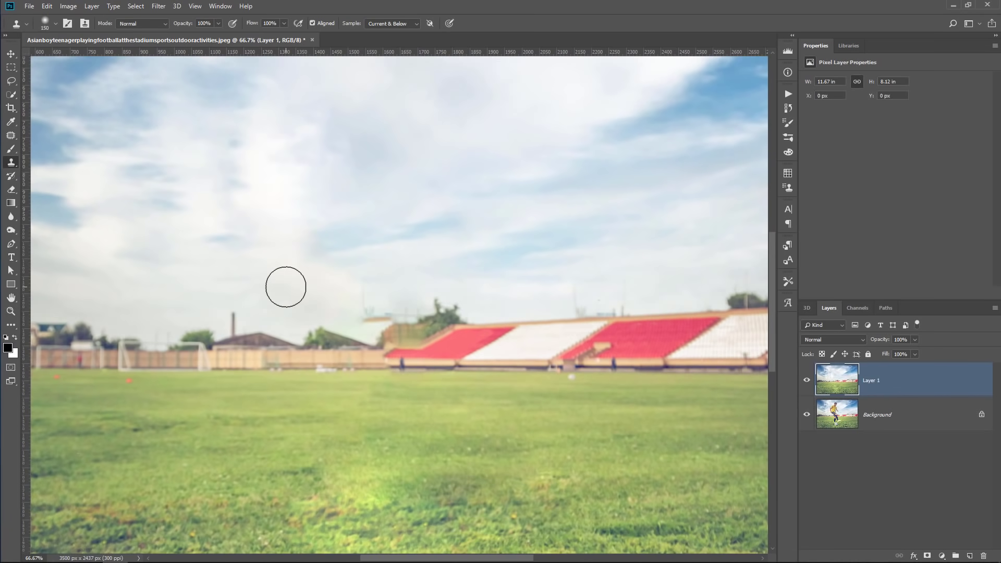
alt+click(292, 302)
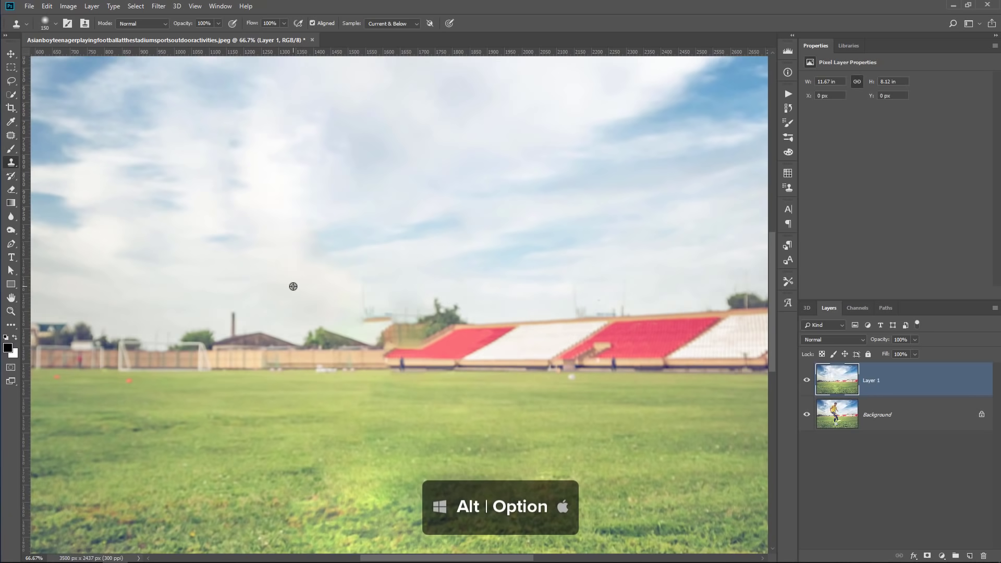
mouse_move(362, 302)
mouse_down()
mouse_move(382, 299)
mouse_move(394, 342)
mouse_move(454, 313)
mouse_move(386, 326)
mouse_move(418, 315)
mouse_move(425, 331)
mouse_move(413, 333)
mouse_up()
key(bracketleft)
key(bracketleft)
key(bracketleft)
key(bracketleft)
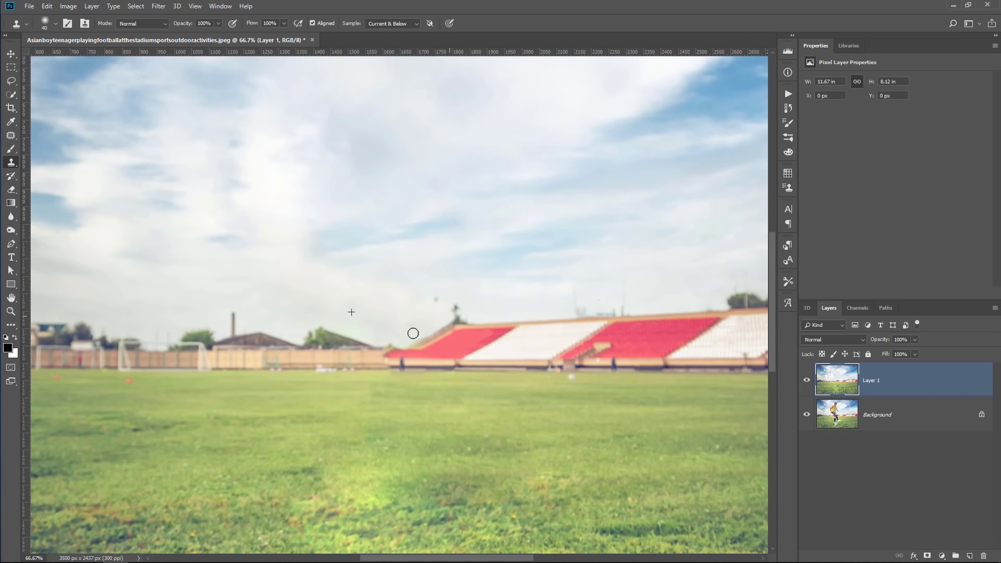
mouse_move(458, 310)
mouse_down()
mouse_move(445, 322)
mouse_move(467, 318)
mouse_move(418, 339)
mouse_move(447, 313)
mouse_up()
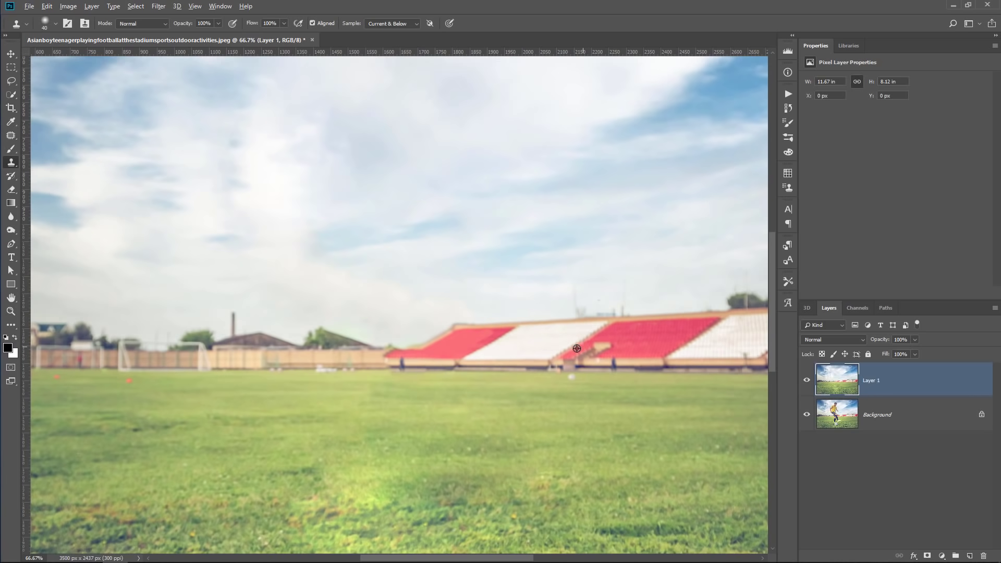
Sample the stand with a larger brush and undo the stray red stroke in the sky
key(alt)
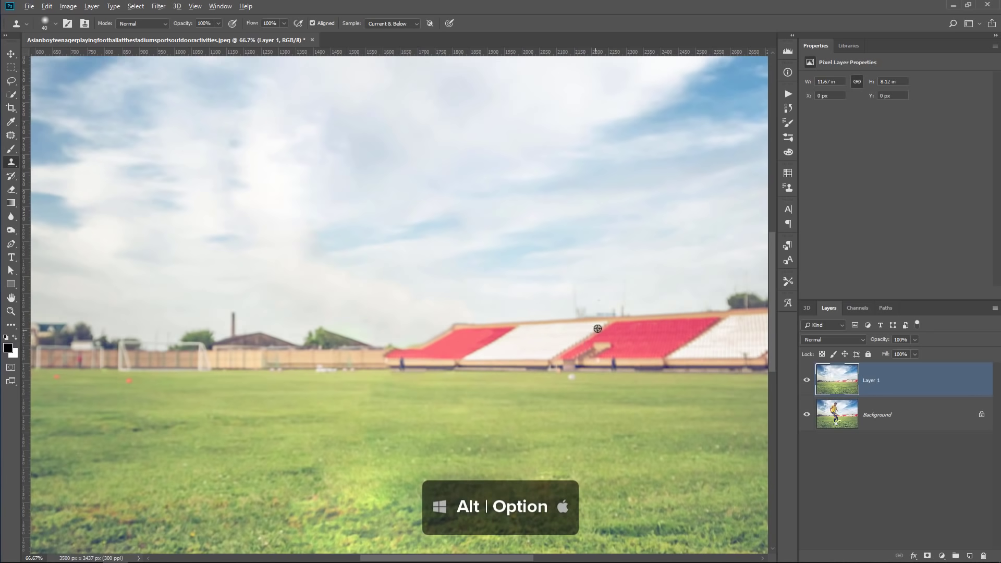
alt+click(614, 322)
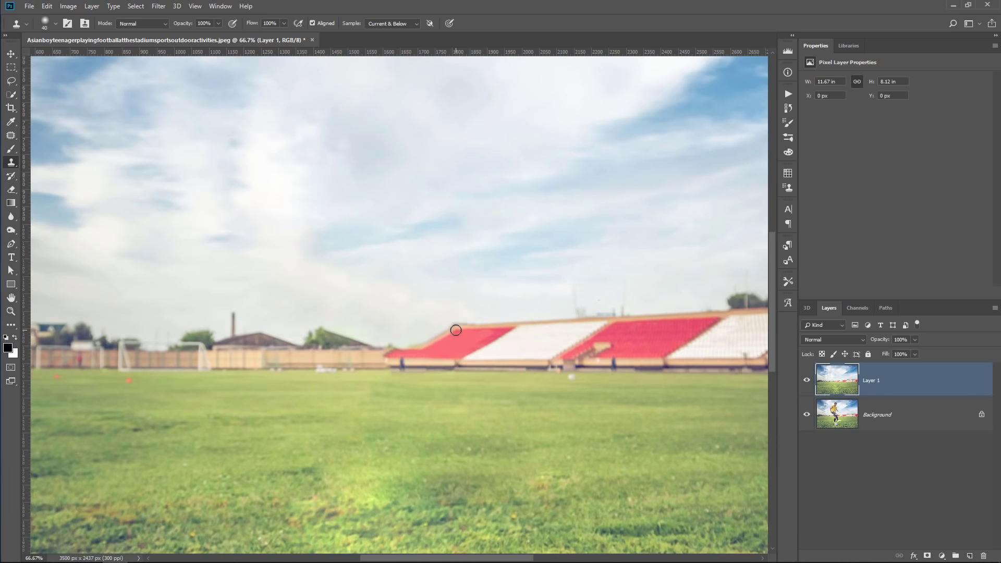
key(bracketright)
key(bracketright)
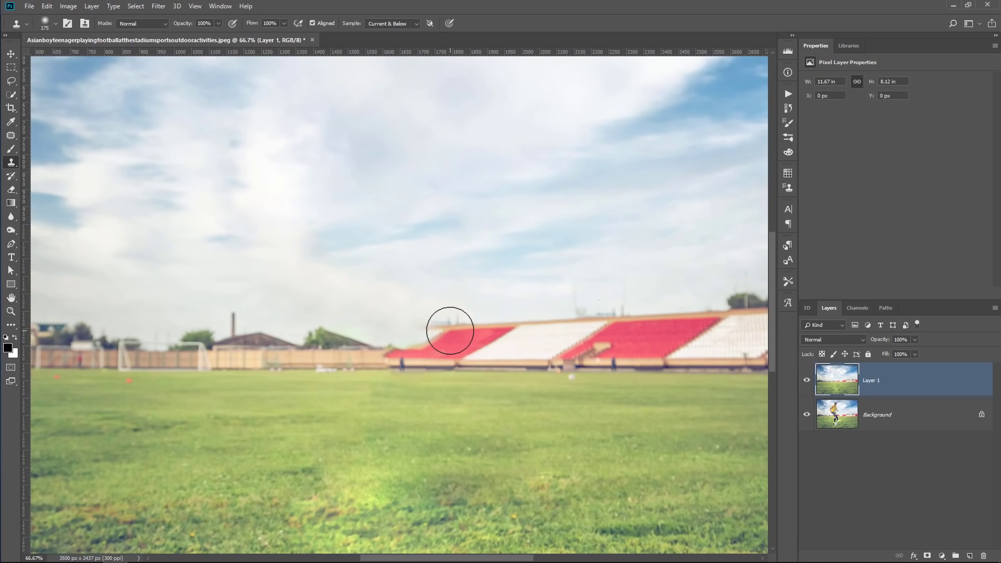
drag(446, 324, 417, 248)
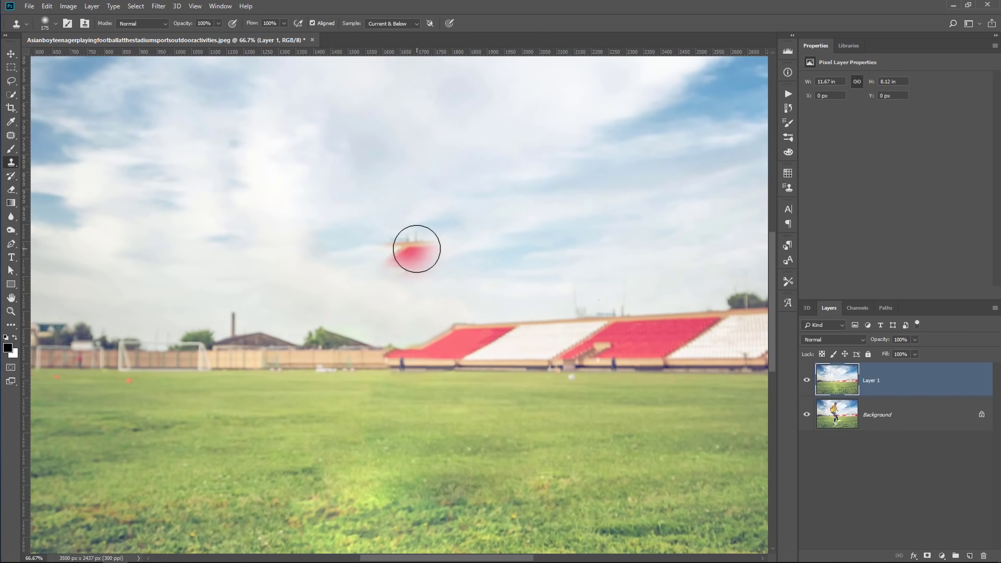
key(ctrl+z)
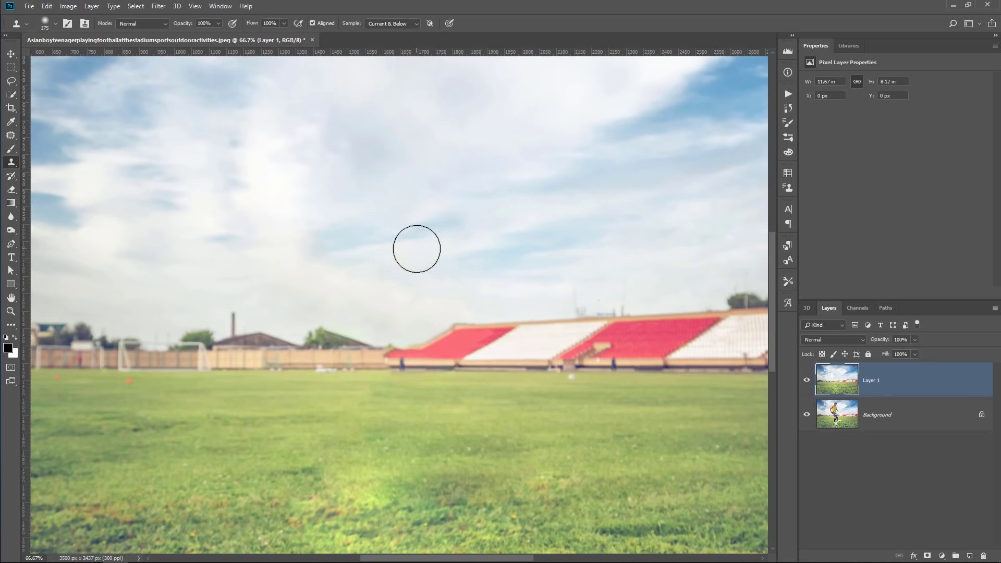
Shrink the clone source and brush, then clone along the bleachers' sloping edge
key(alt+shift+bracketleft)
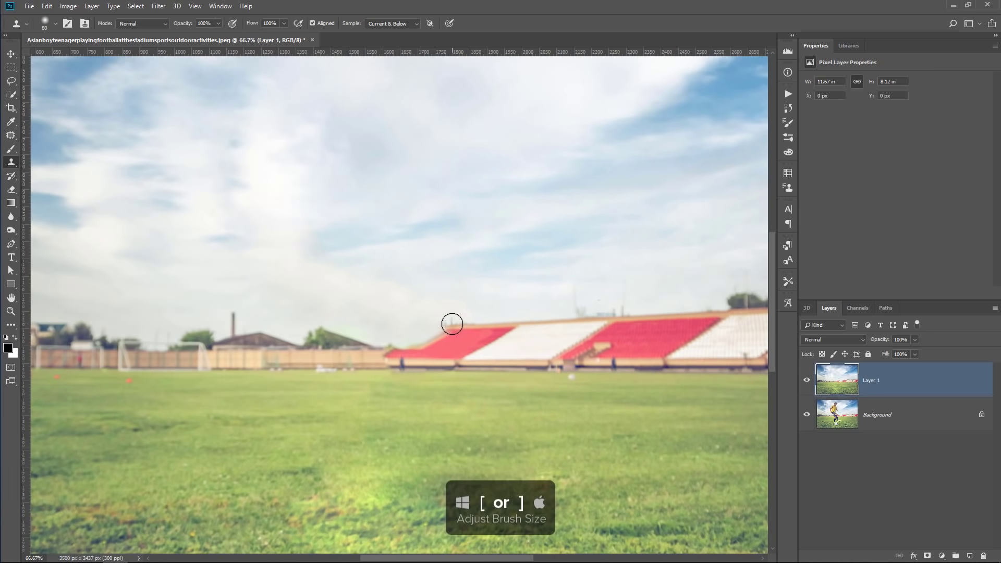
key(bracketleft)
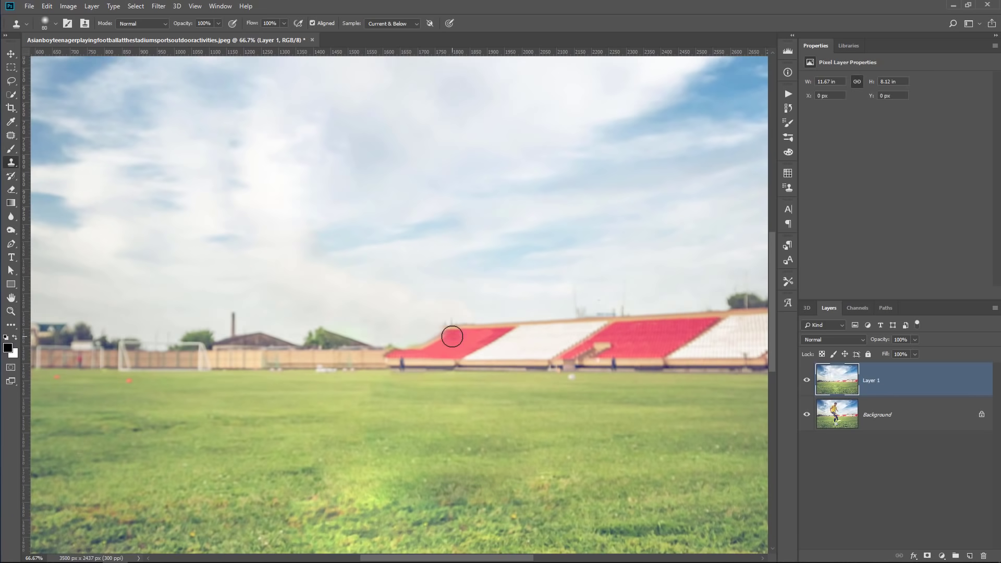
key(bracketleft)
key(bracketleft)
key(bracketleft)
mouse_move(419, 348)
mouse_down()
mouse_move(408, 354)
mouse_move(415, 338)
mouse_up()
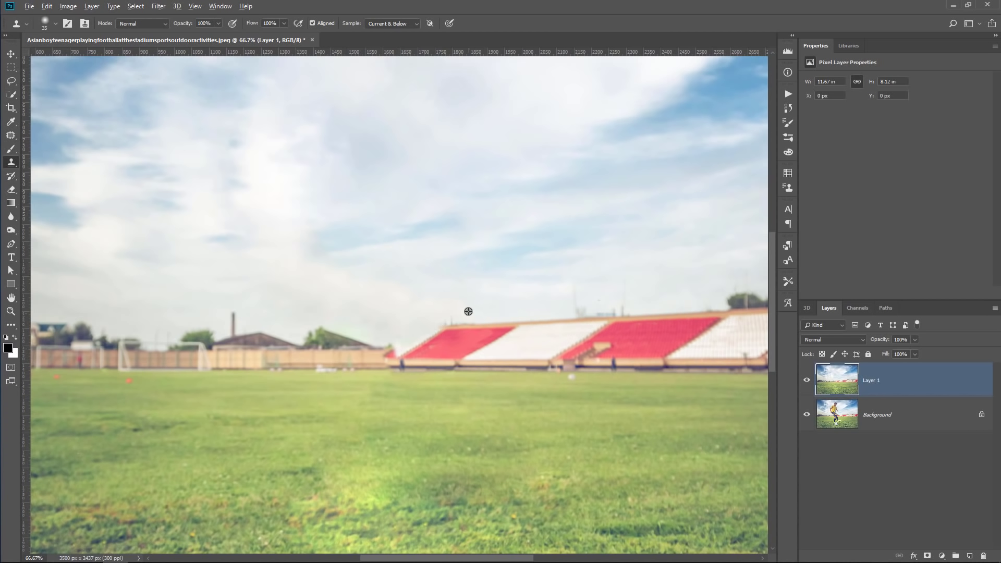
drag(448, 319, 442, 321)
Reset the Clone Source transform to 100% scale and zero rotation, and enlarge the brush
click(220, 6)
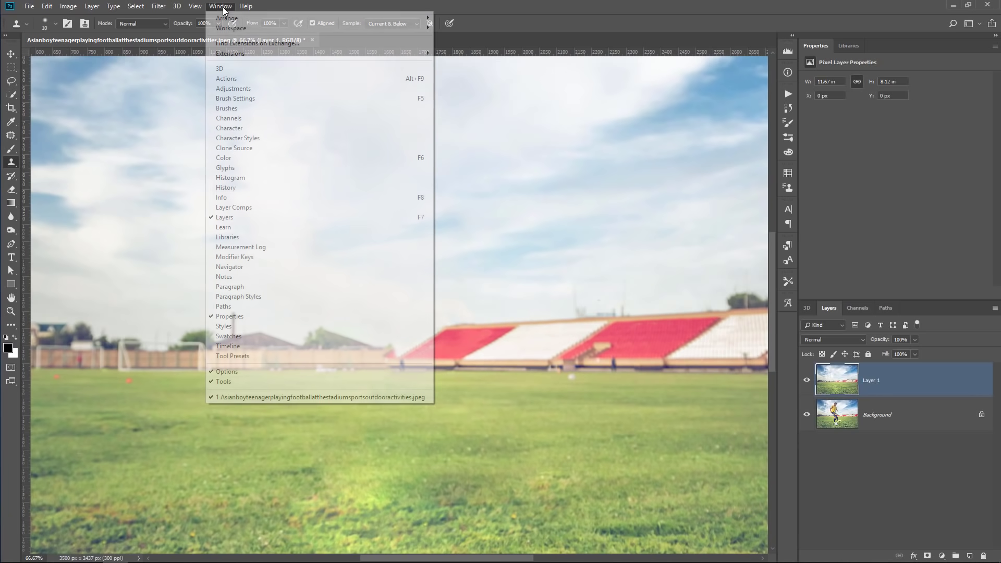
click(257, 149)
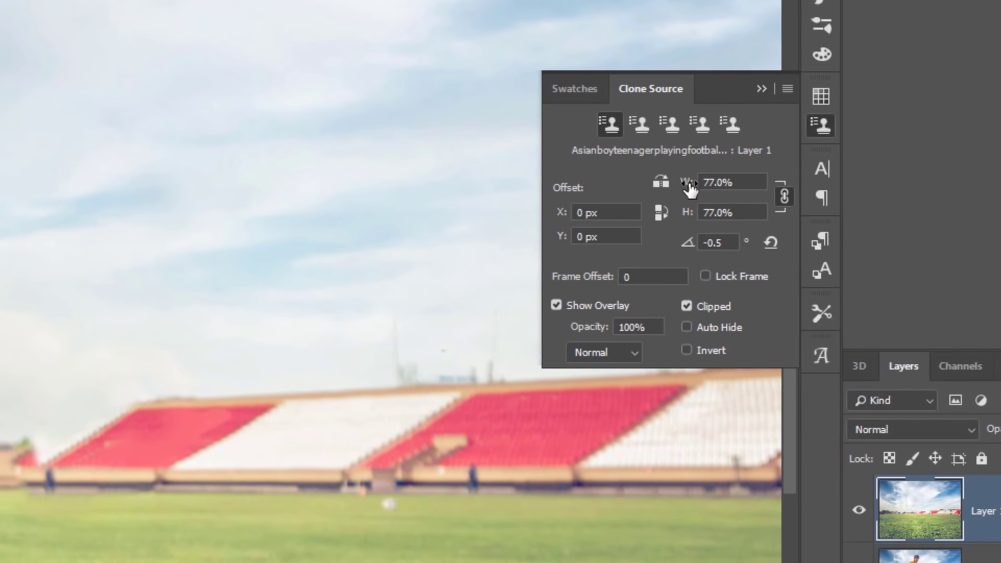
click(786, 89)
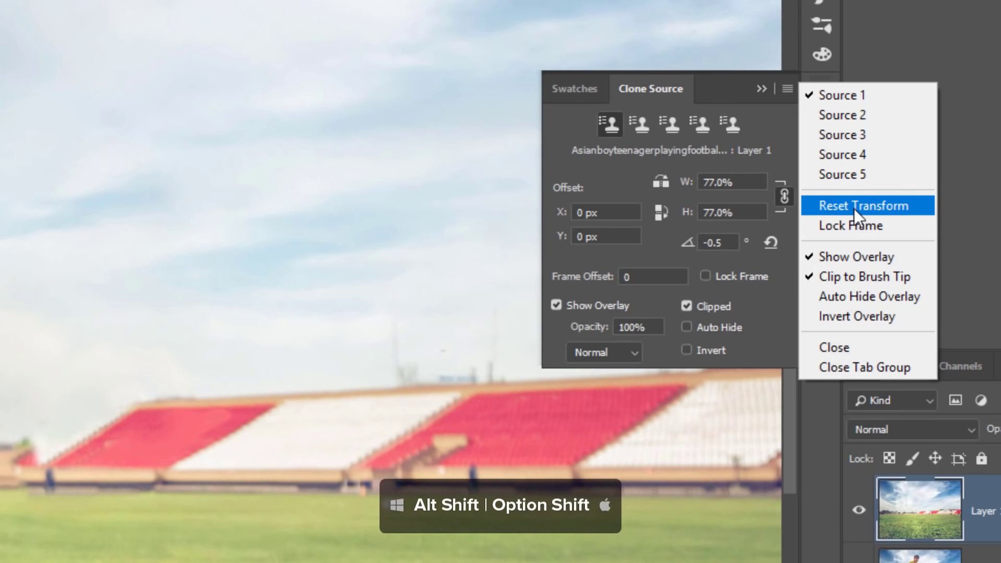
click(856, 206)
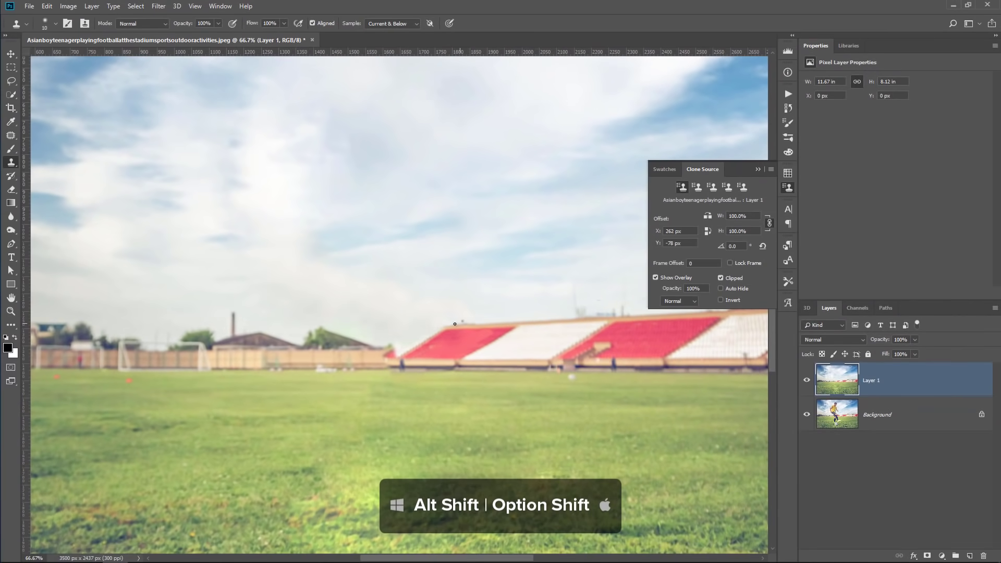
key(bracketright)
key(bracketright)
key(bracketright)
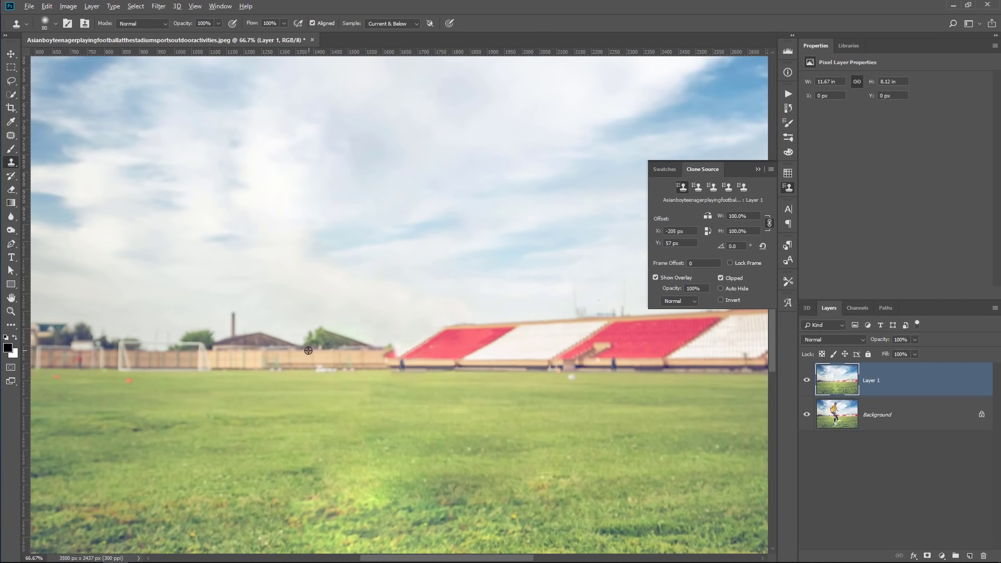